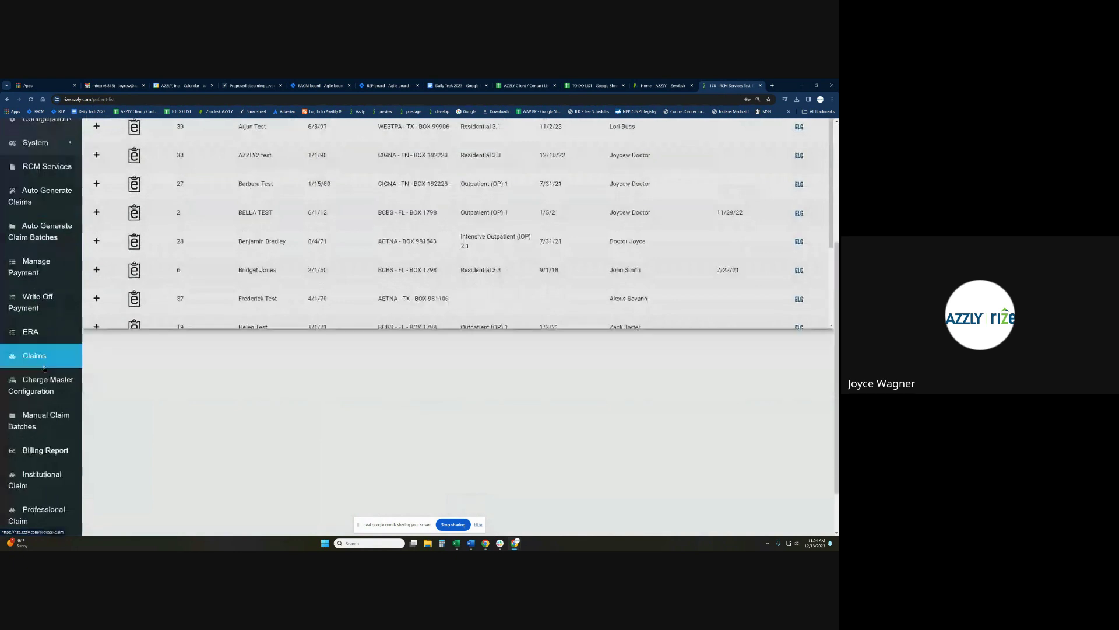
Open the Charge Master Configuration and start adding a new charge master entry
{"action": "left_click", "coordinate": [43, 385]}
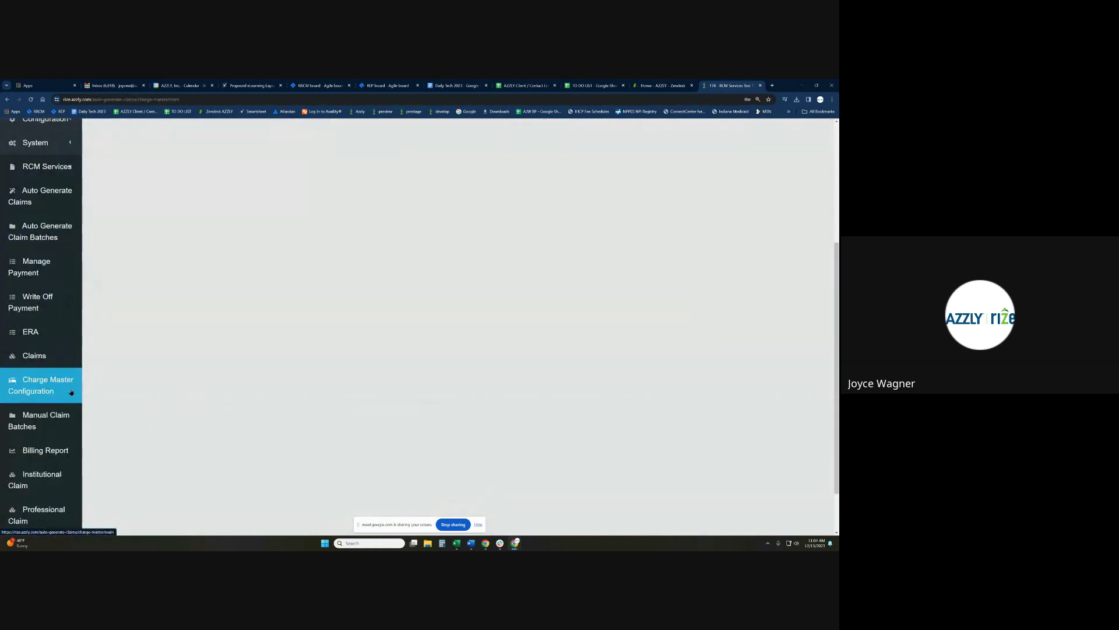
{"action": "scroll", "coordinate": [335, 396], "scroll_direction": "up", "scroll_amount": 1}
{"action": "scroll", "coordinate": [336, 399], "scroll_direction": "up", "scroll_amount": 2}
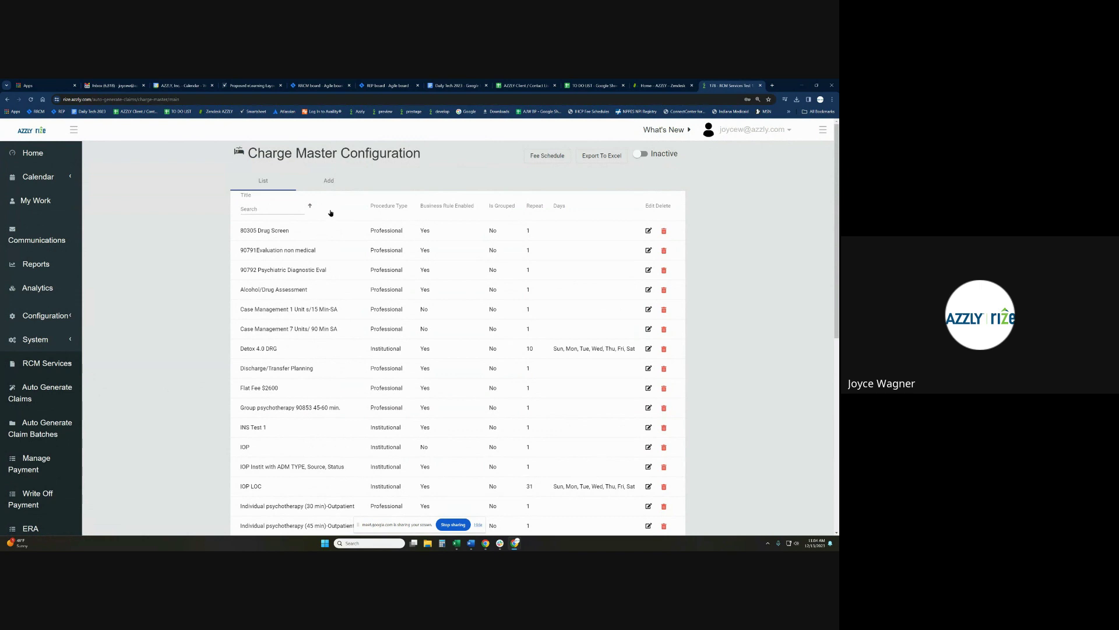
{"action": "left_click", "coordinate": [331, 186]}
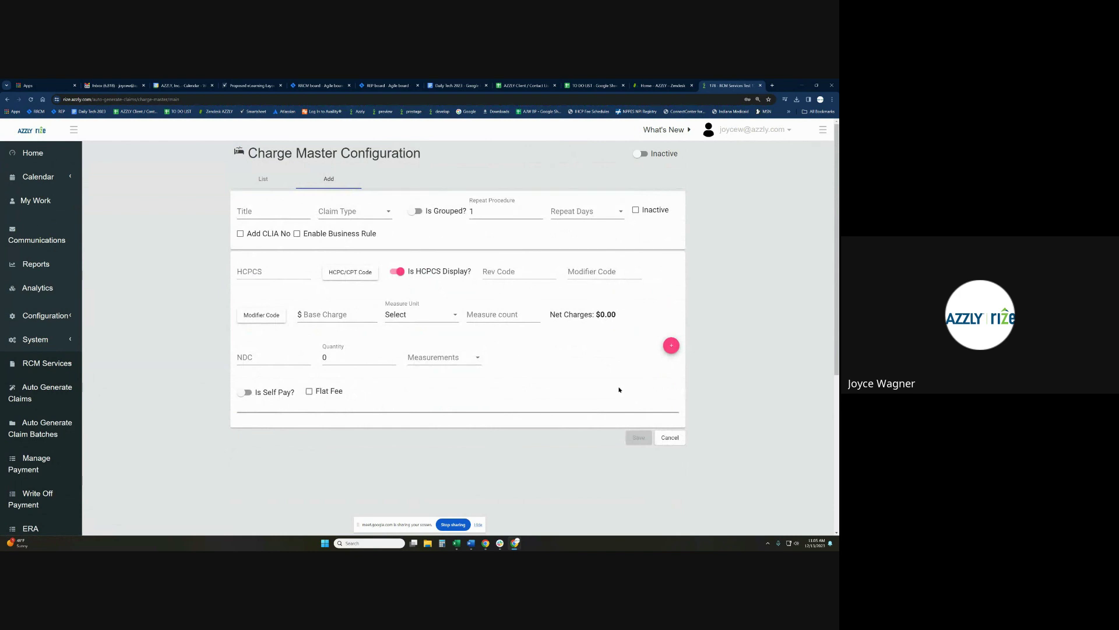
Title the new charge master entry "Individual Therapy 60 min"
{"action": "left_click", "coordinate": [238, 212]}
{"action": "type", "text": "Individ"}
{"action": "type", "text": "ual Th"}
{"action": "type", "text": "erapy "}
{"action": "type", "text": "60 min"}
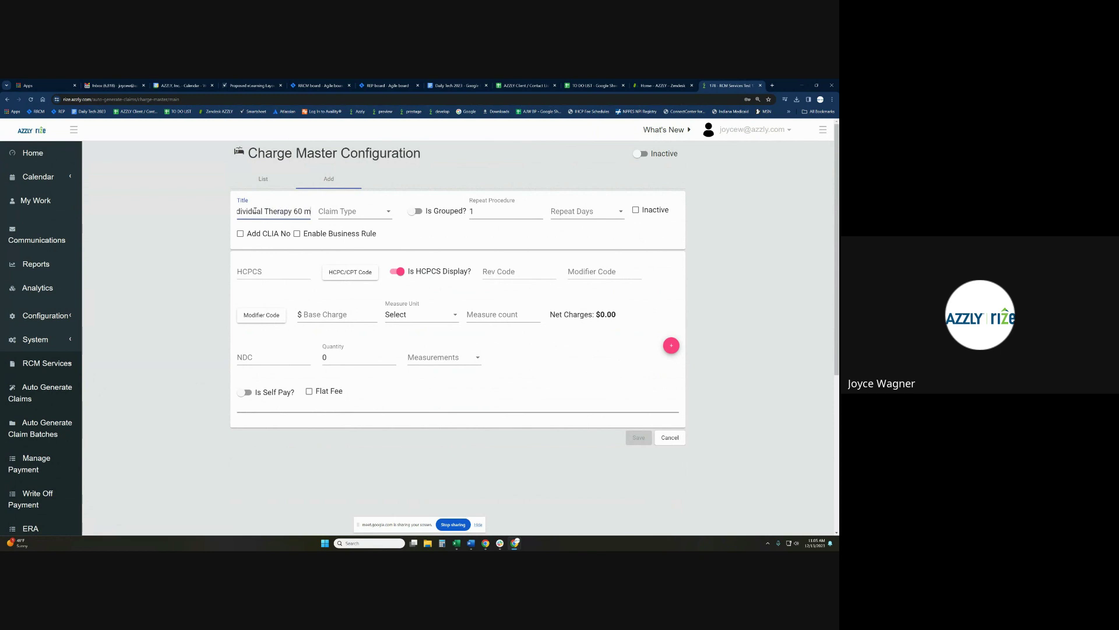
Set the entry's claim type to Professional and enable business rules for it
{"action": "left_click", "coordinate": [350, 213]}
{"action": "left_click", "coordinate": [352, 220]}
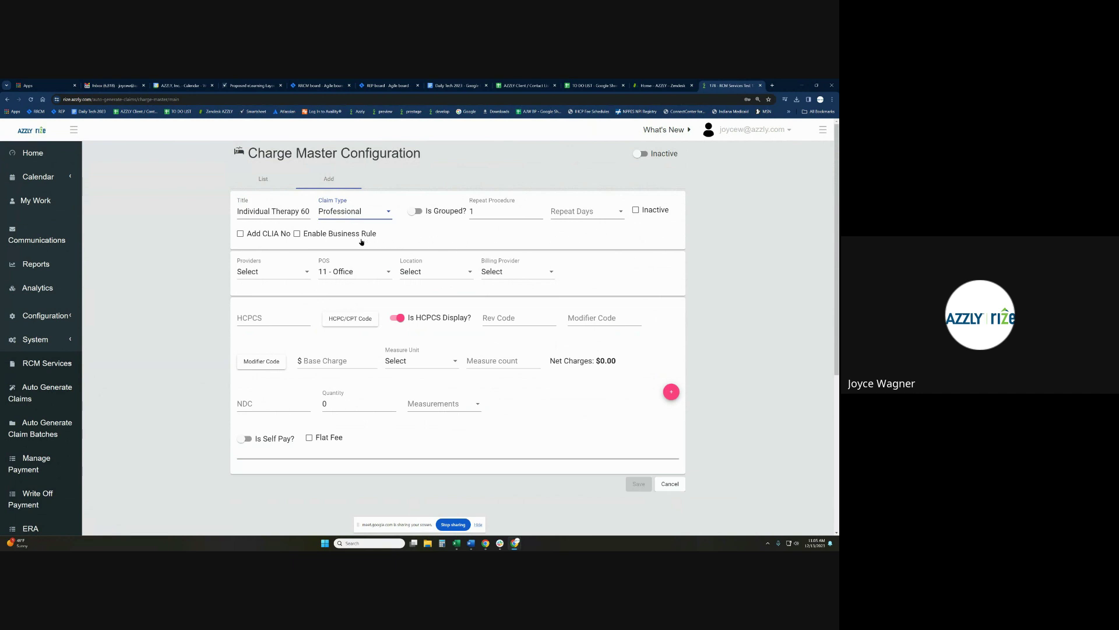
{"action": "left_click", "coordinate": [336, 236]}
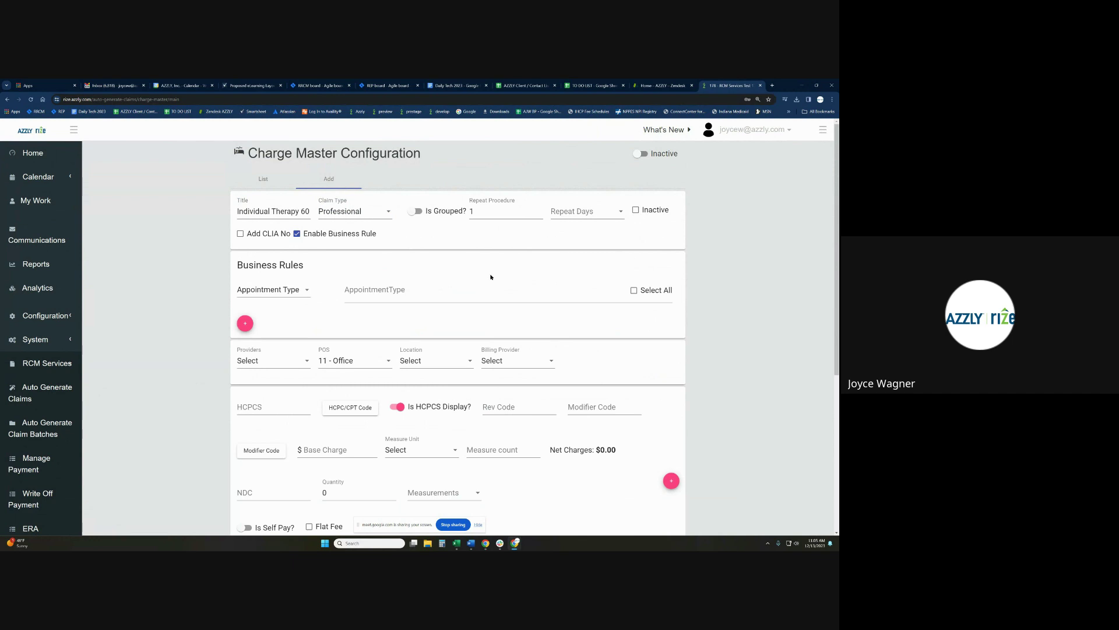
Review the available business rule criteria, trying Encounter Type and returning the rule to Appointment Type
{"action": "left_click", "coordinate": [307, 290]}
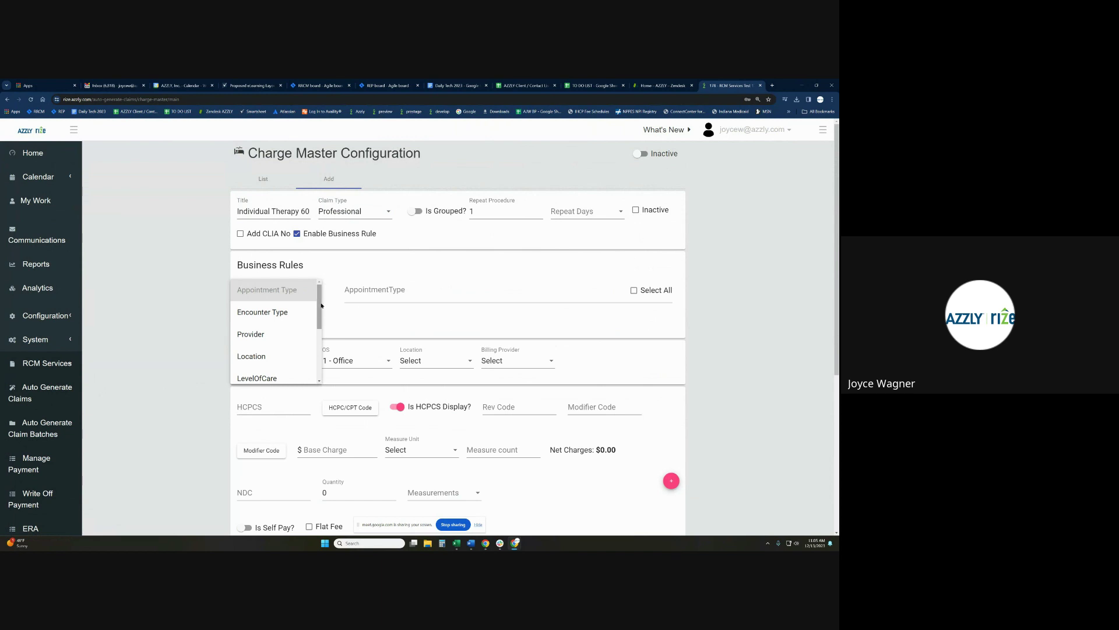
{"action": "left_click_drag", "start_coordinate": [319, 311], "coordinate": [318, 283]}
{"action": "left_click", "coordinate": [365, 299]}
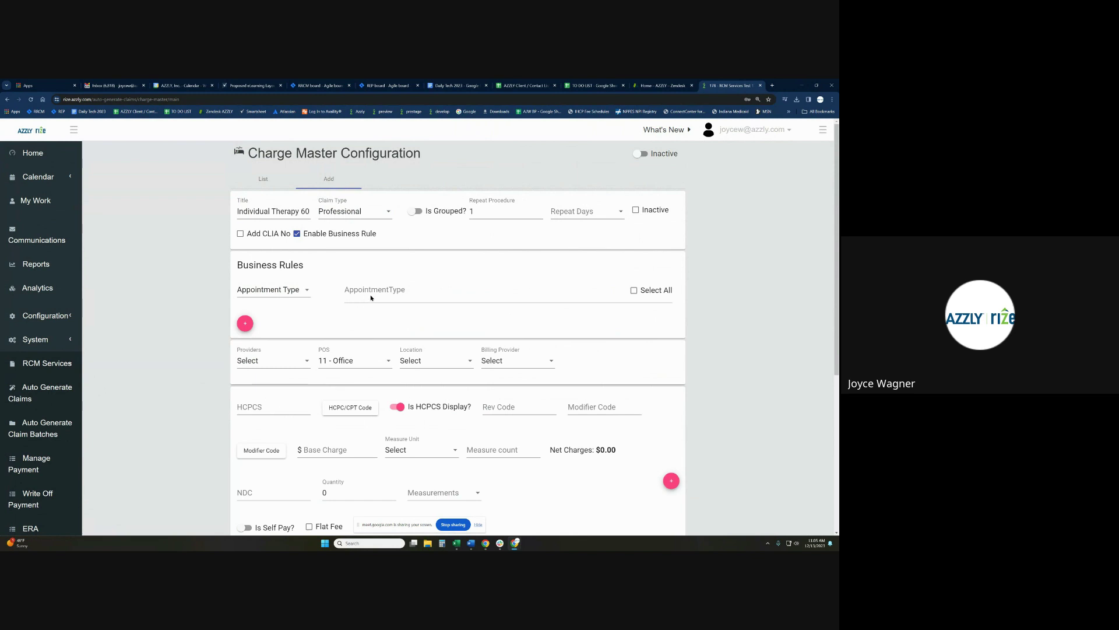
{"action": "left_click", "coordinate": [309, 295]}
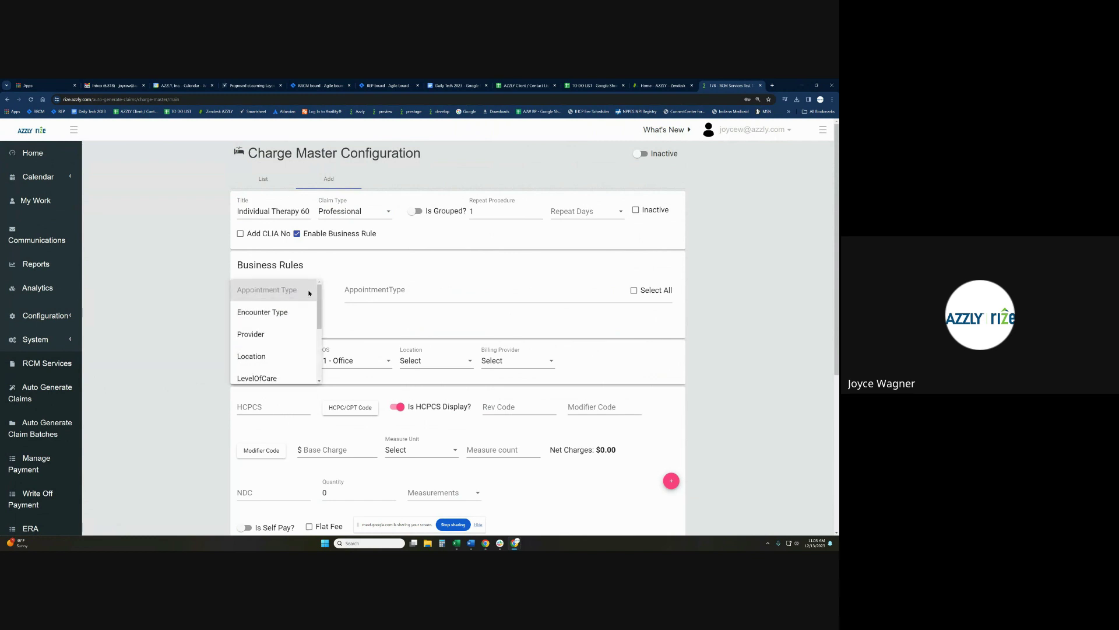
{"action": "left_click", "coordinate": [277, 313]}
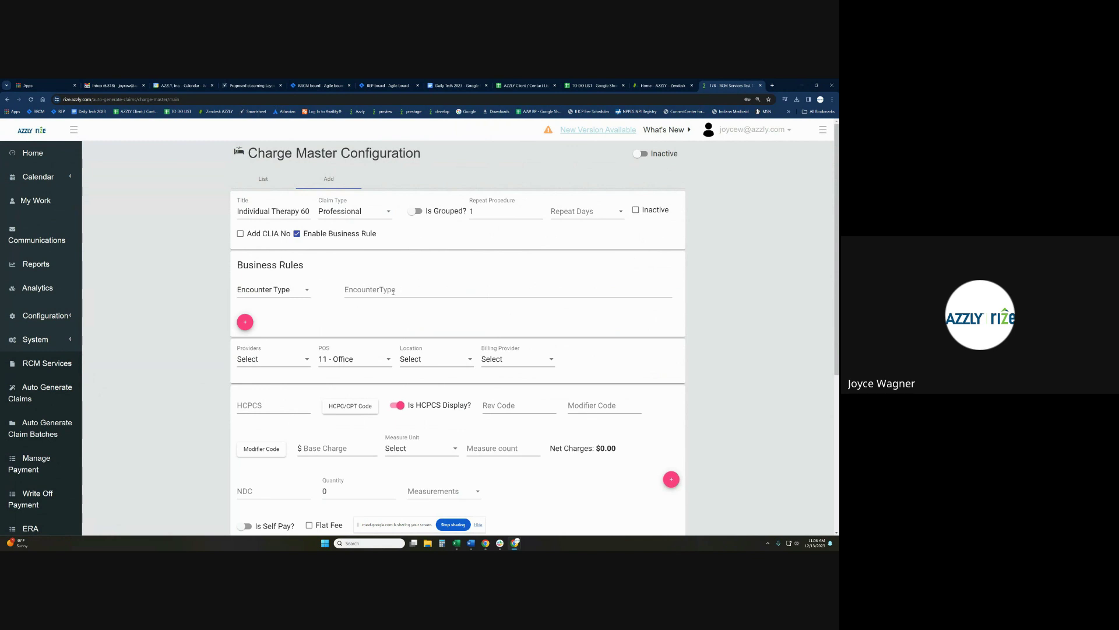
{"action": "left_click", "coordinate": [307, 292]}
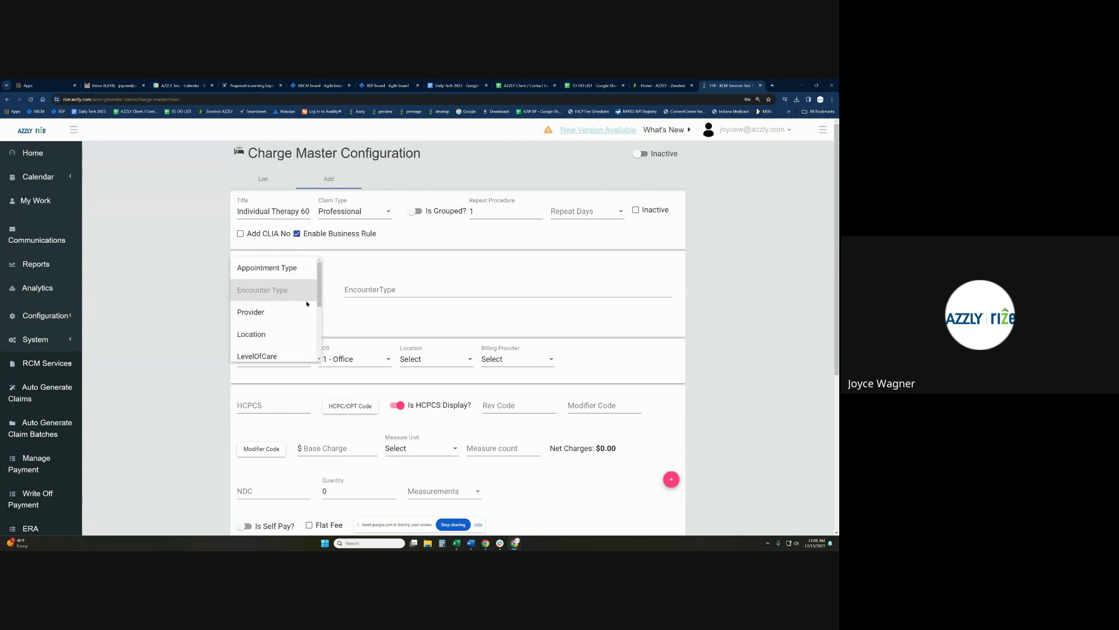
{"action": "mouse_move", "coordinate": [320, 295]}
{"action": "left_mouse_down"}
{"action": "mouse_move", "coordinate": [321, 335]}
{"action": "mouse_move", "coordinate": [328, 288]}
{"action": "left_mouse_up"}
{"action": "left_click", "coordinate": [280, 268]}
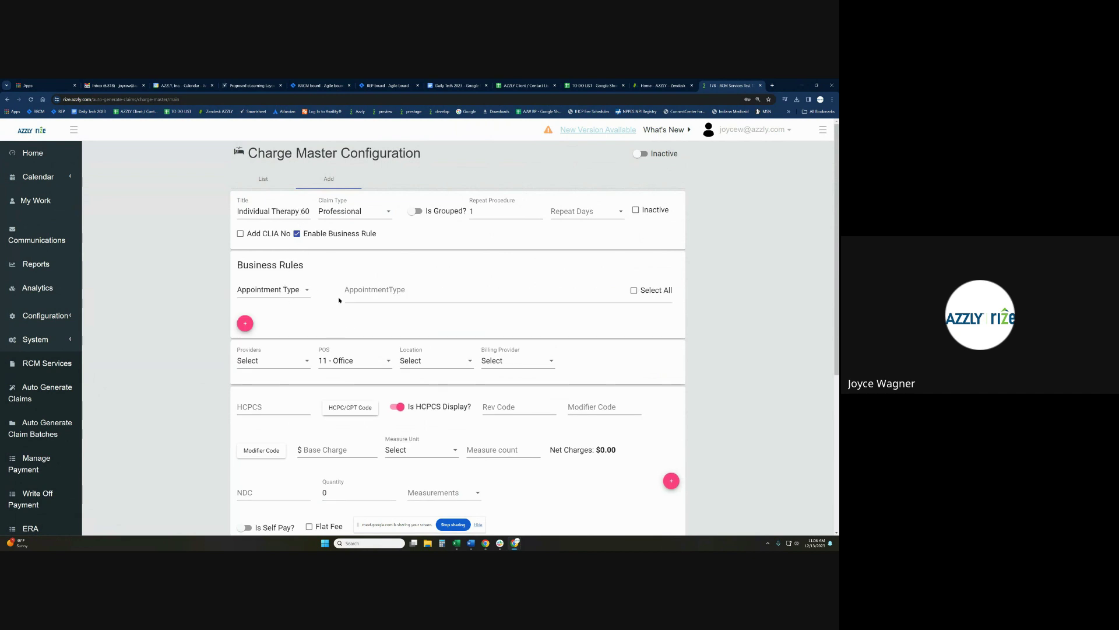
Add all three "Therapy 60 min" appointment types to the business rule, searching for "ther"
{"action": "left_click", "coordinate": [367, 290]}
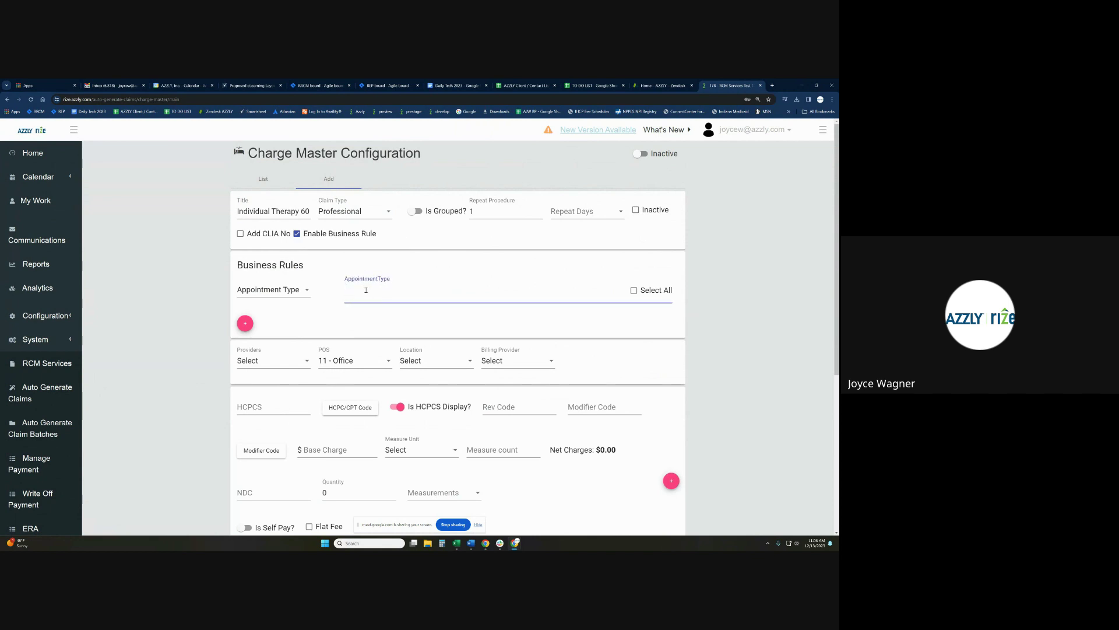
{"action": "type", "text": "ther"}
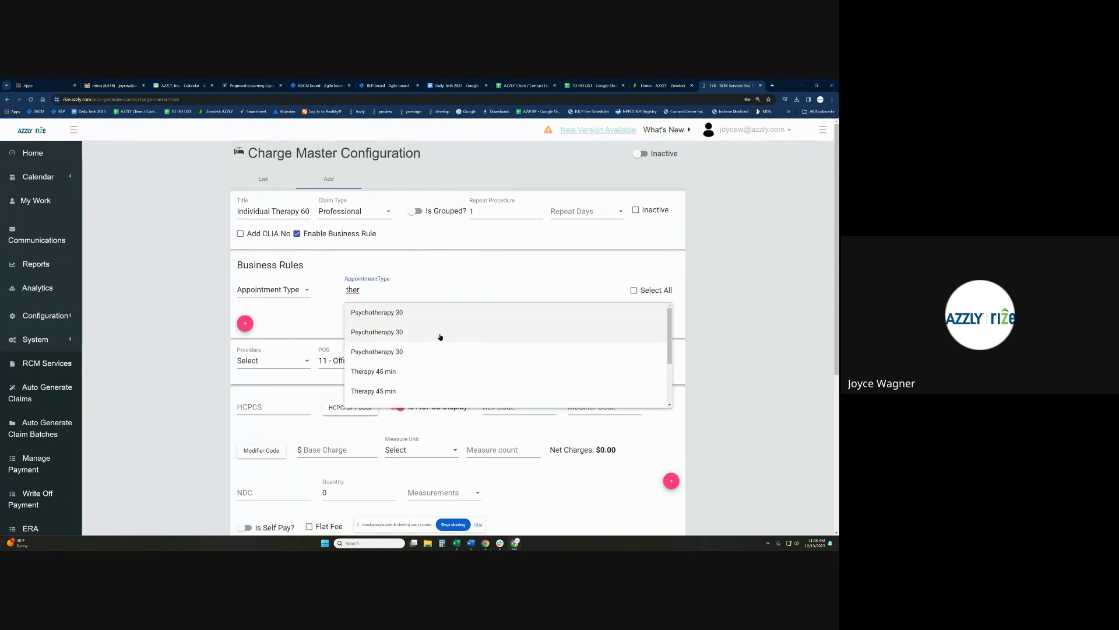
{"action": "scroll", "coordinate": [440, 337], "scroll_direction": "down", "scroll_amount": 3}
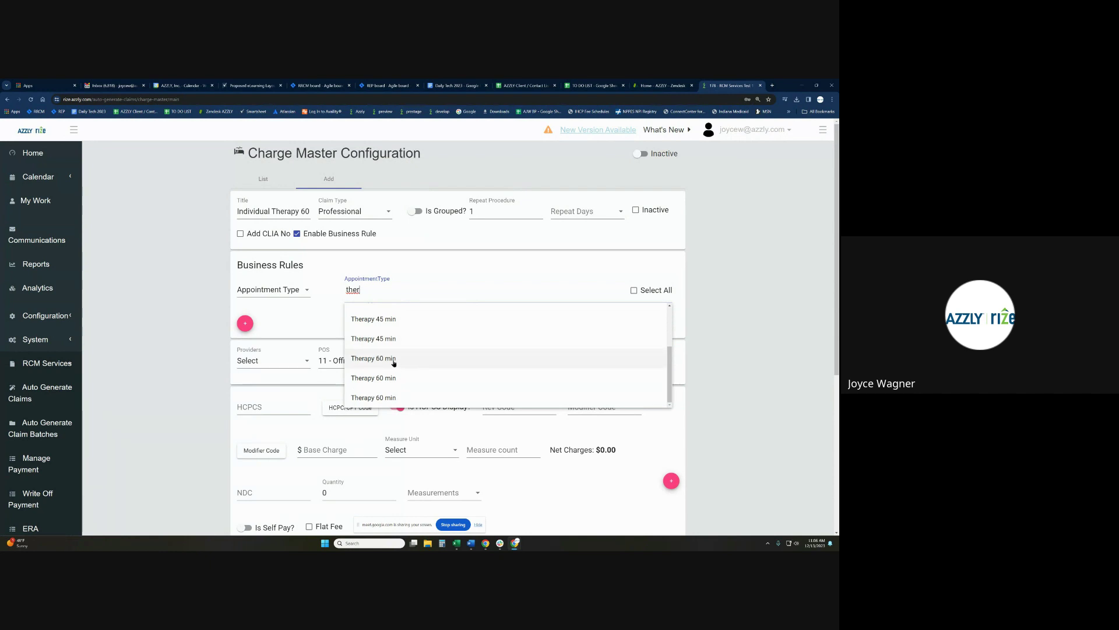
{"action": "left_click", "coordinate": [394, 361]}
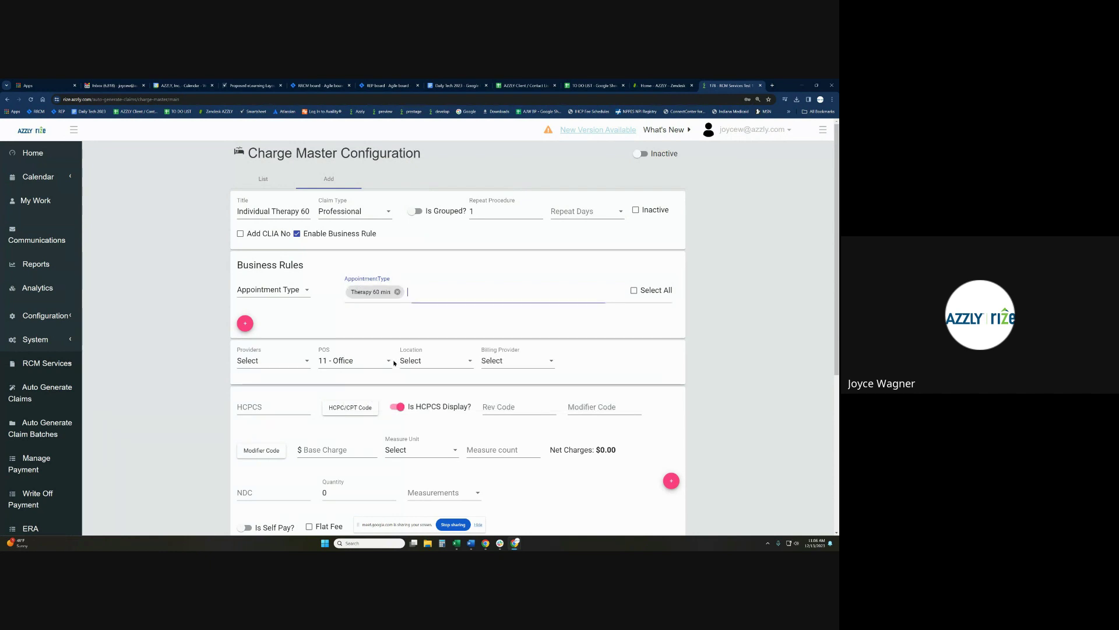
{"action": "type", "text": "ther"}
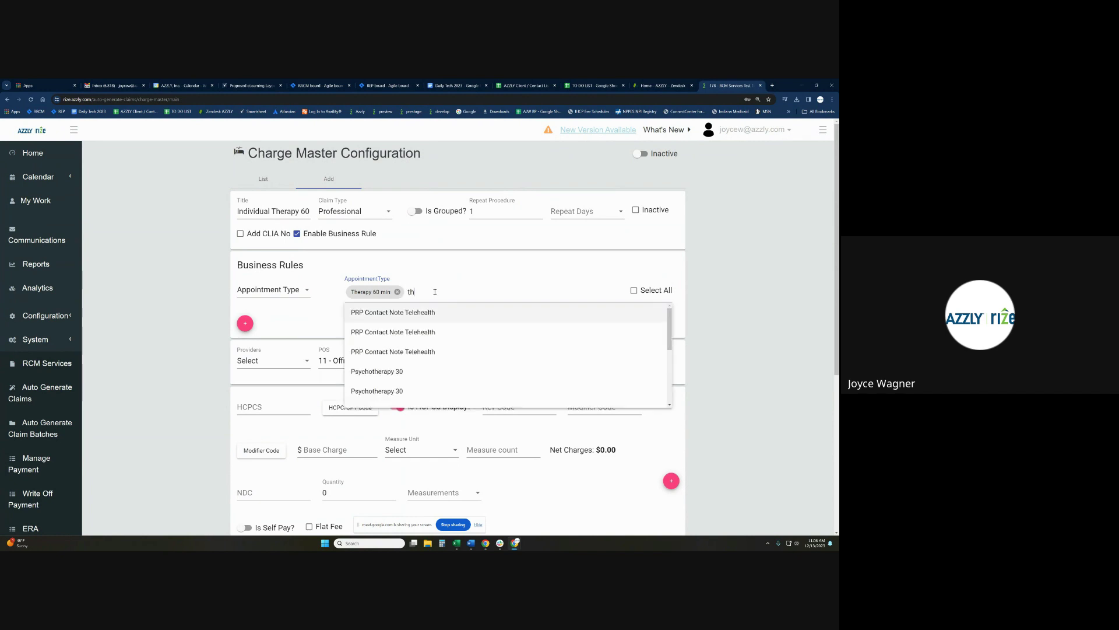
{"action": "scroll", "coordinate": [415, 389], "scroll_direction": "down", "scroll_amount": 3}
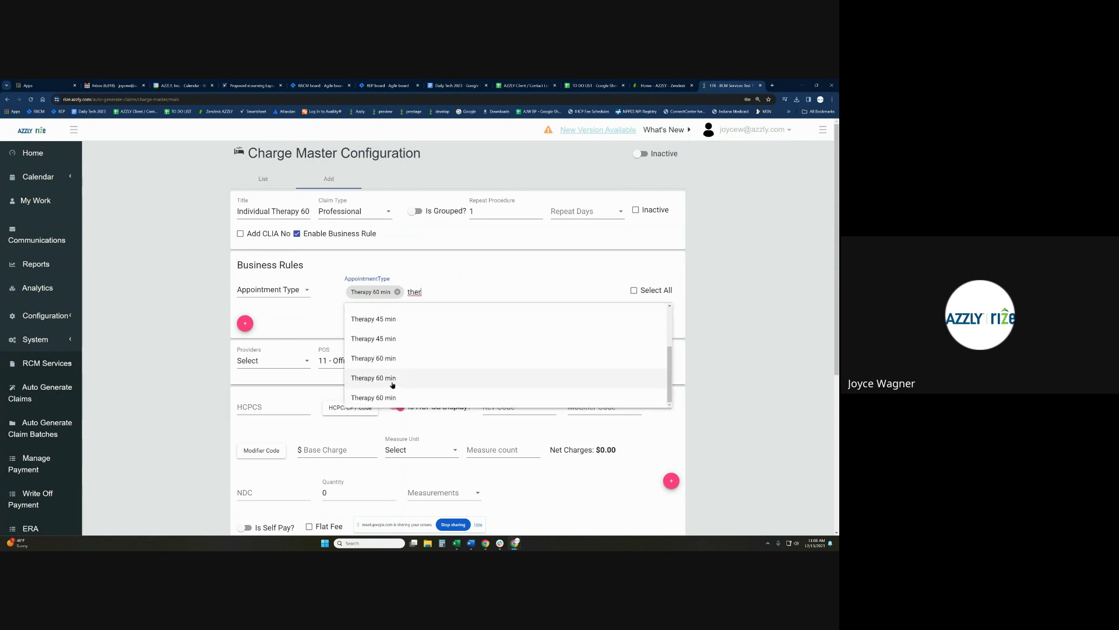
{"action": "left_click", "coordinate": [394, 382]}
{"action": "type", "text": "ther"}
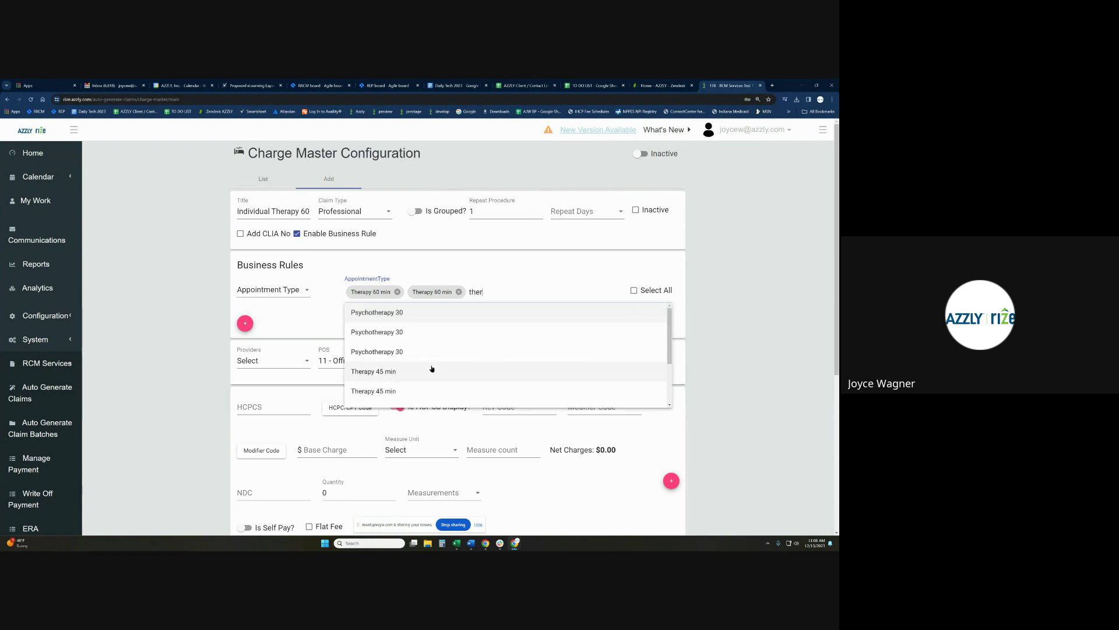
{"action": "scroll", "coordinate": [416, 376], "scroll_direction": "down", "scroll_amount": 2}
{"action": "scroll", "coordinate": [417, 376], "scroll_direction": "down", "scroll_amount": 3}
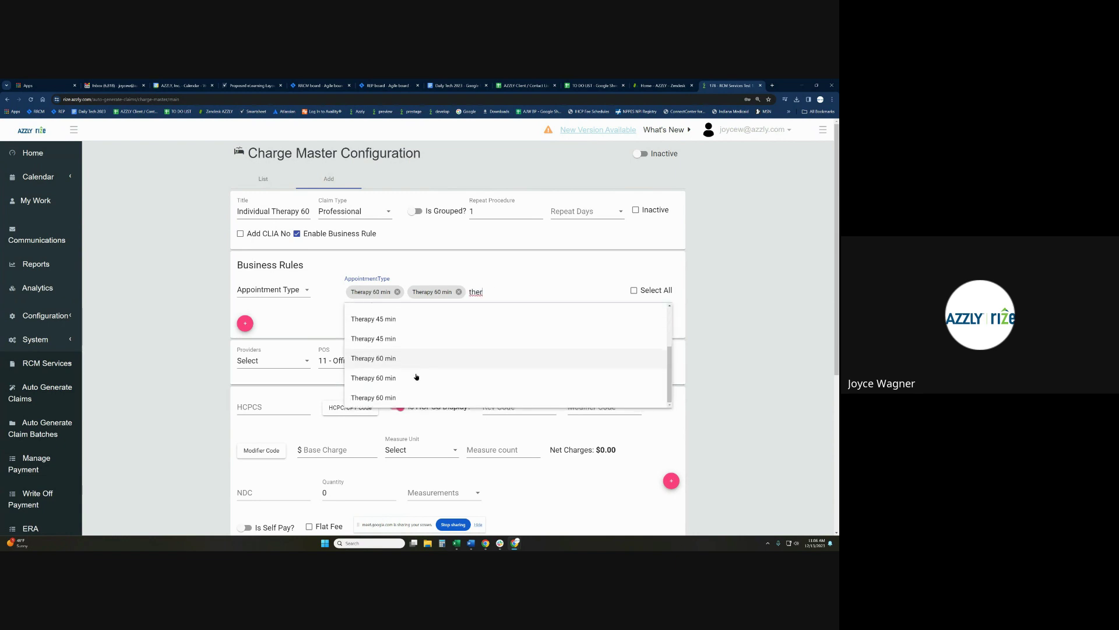
{"action": "left_click", "coordinate": [403, 391]}
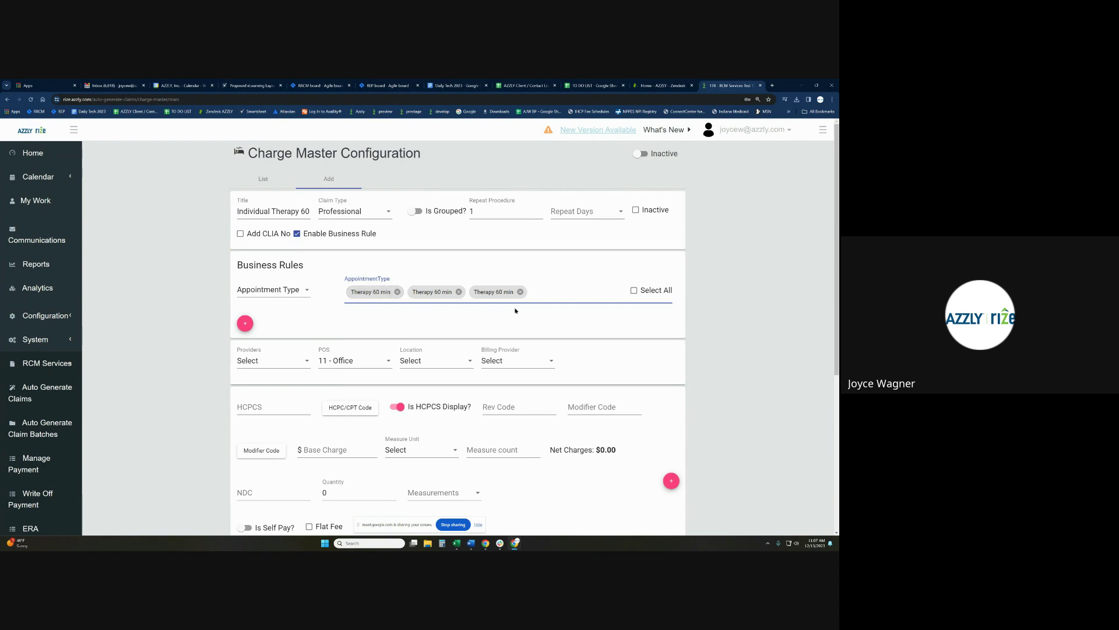
Choose 11 - Office as the place of service for the entry
{"action": "scroll", "coordinate": [537, 310], "scroll_direction": "down", "scroll_amount": 1}
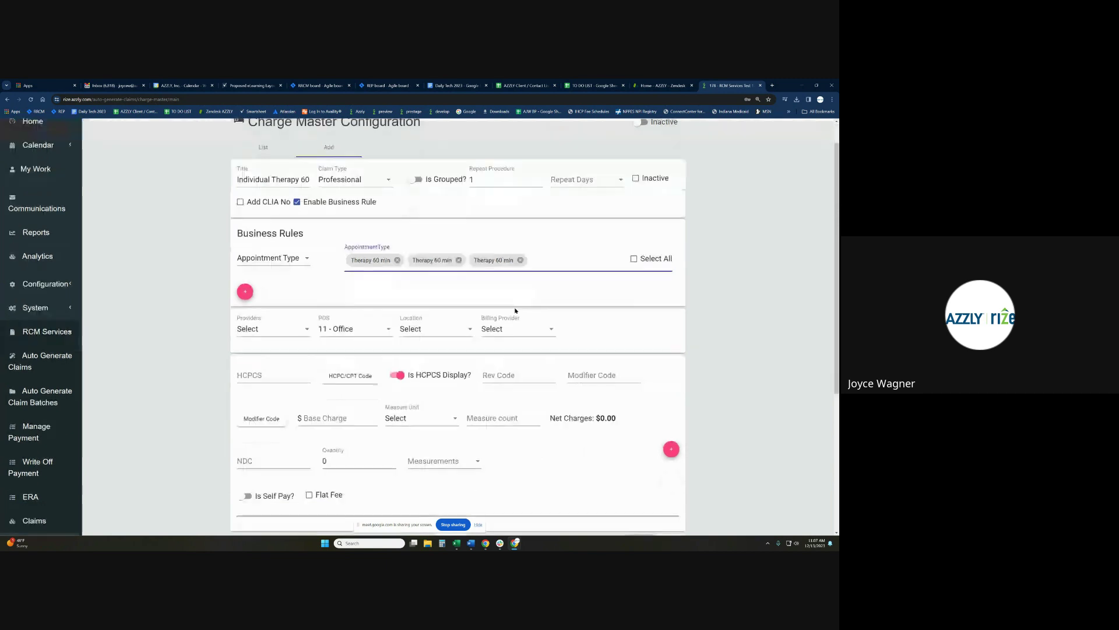
{"action": "scroll", "coordinate": [585, 315], "scroll_direction": "down", "scroll_amount": 1}
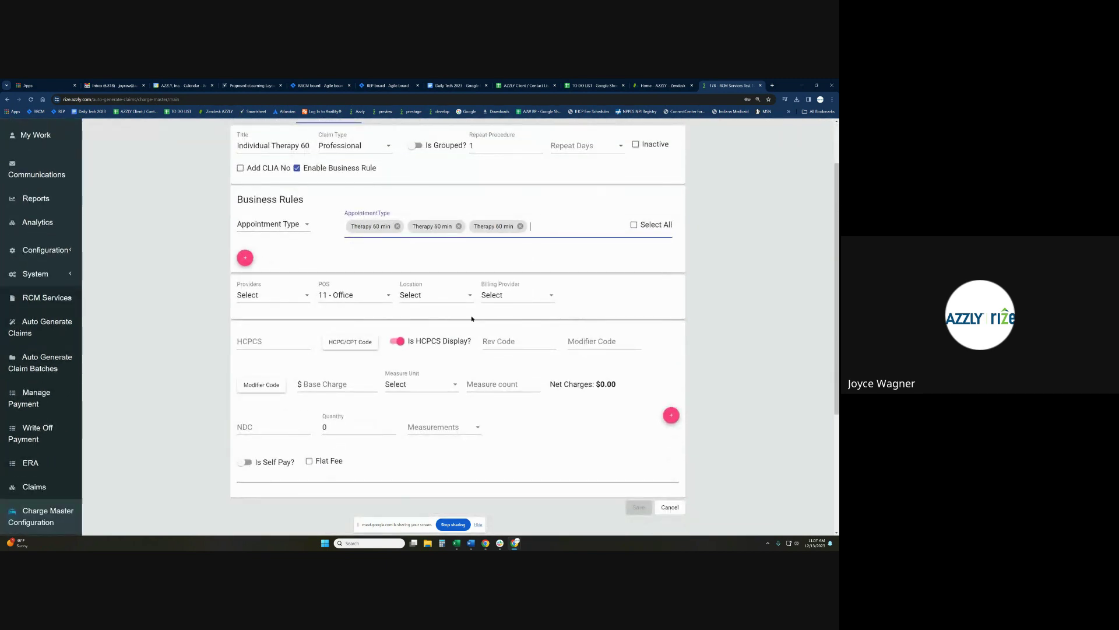
{"action": "left_click", "coordinate": [385, 298]}
{"action": "left_click", "coordinate": [384, 298]}
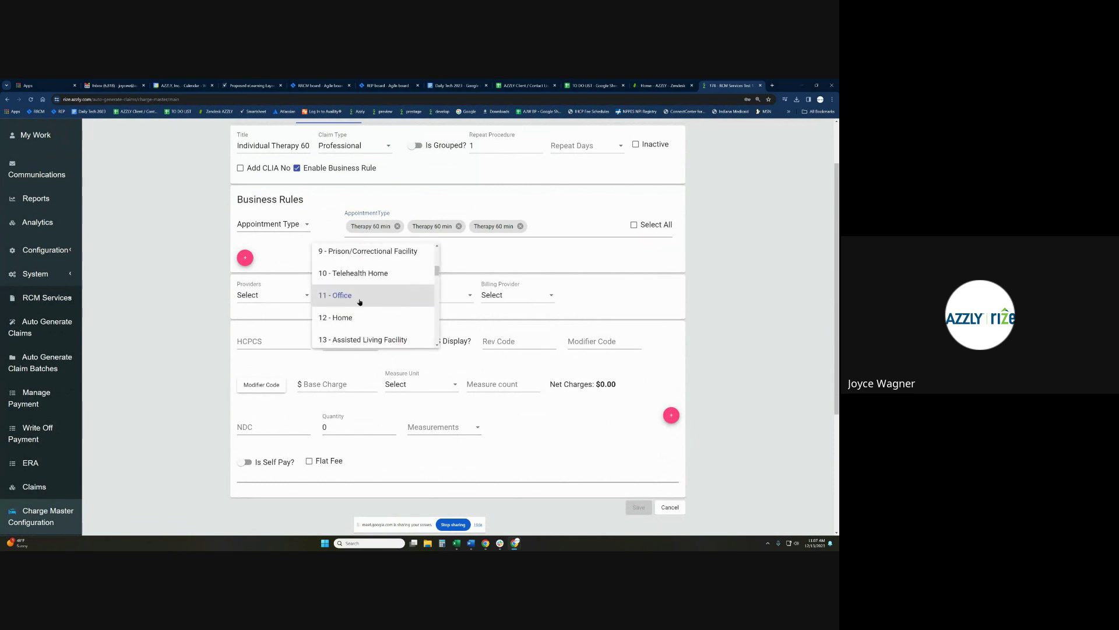
{"action": "left_click", "coordinate": [359, 297]}
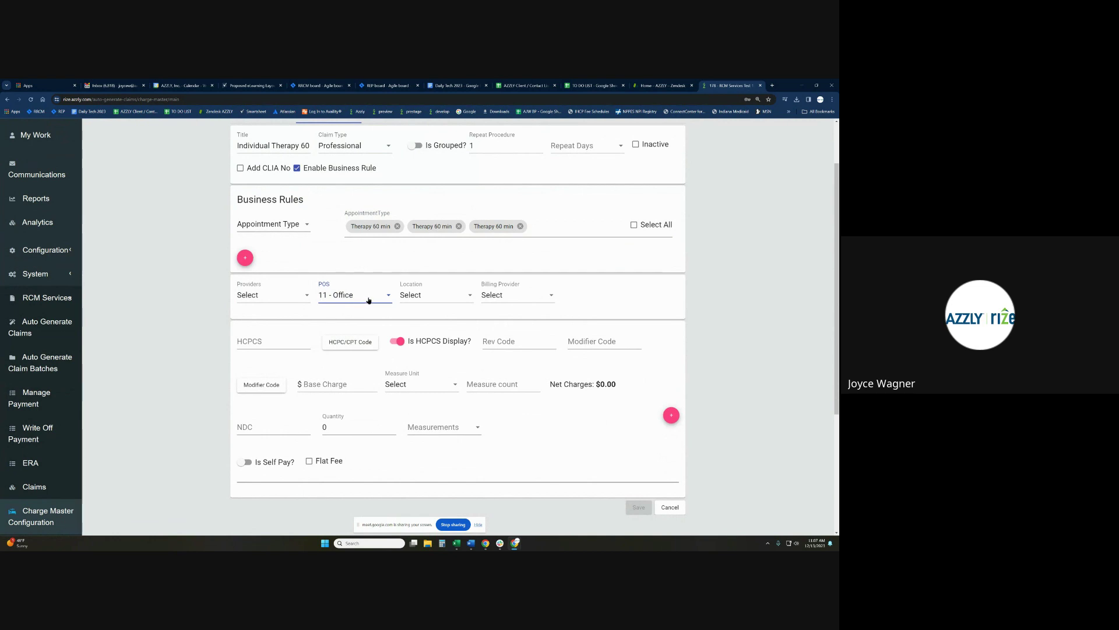
Try the place of service 57 - Non-residential Substance and switch it back to 11 - Office
{"action": "left_click", "coordinate": [368, 300]}
{"action": "scroll", "coordinate": [373, 309], "scroll_direction": "down", "scroll_amount": 2}
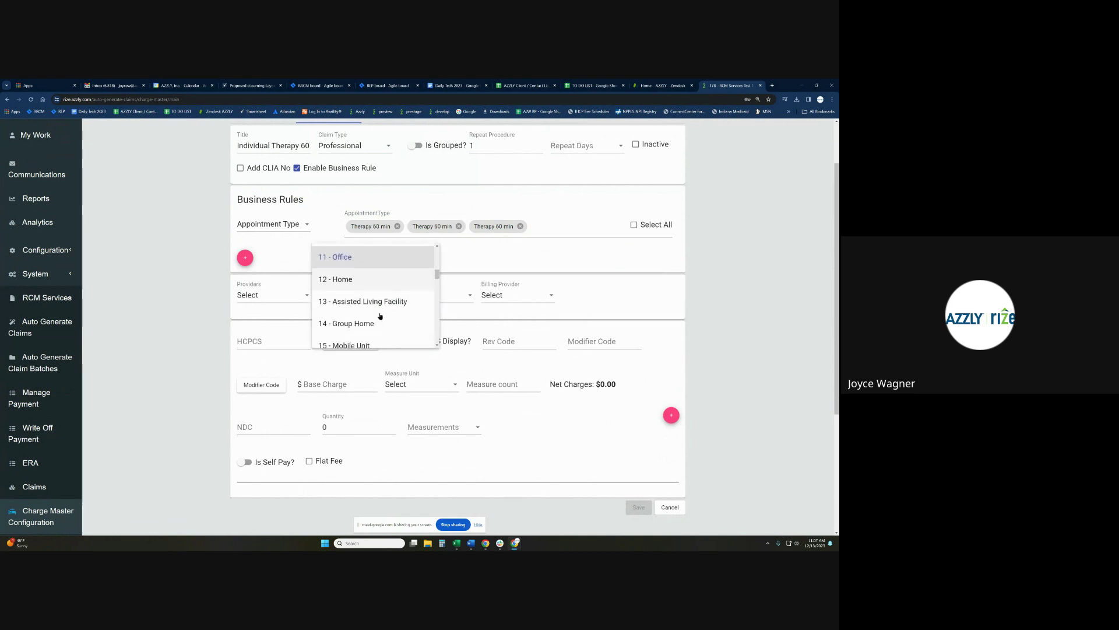
{"action": "scroll", "coordinate": [377, 315], "scroll_direction": "down", "scroll_amount": 6}
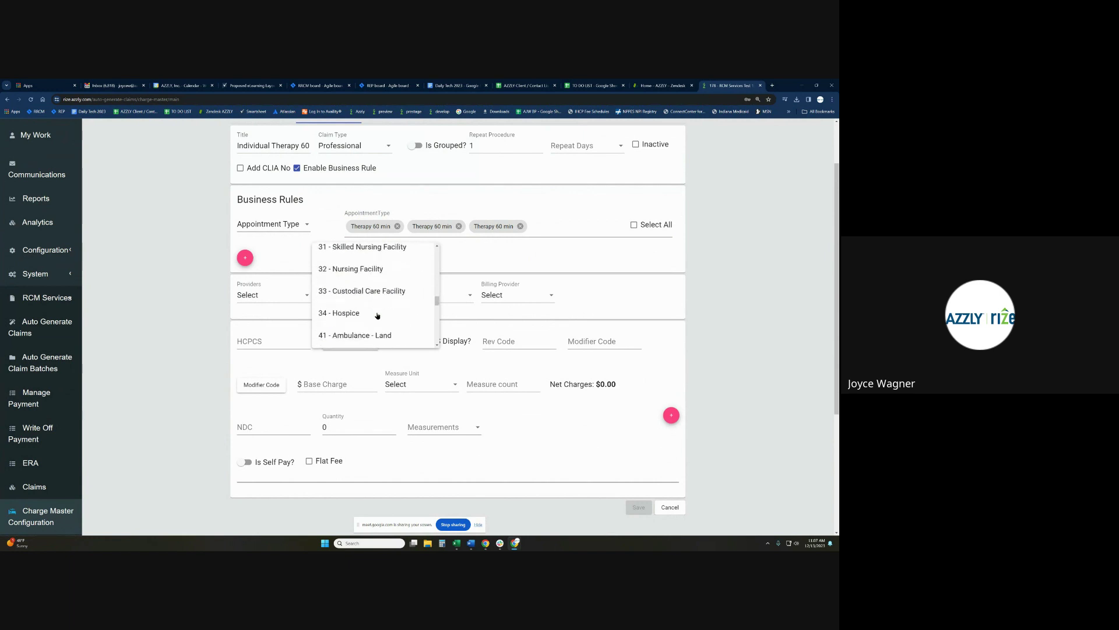
{"action": "scroll", "coordinate": [377, 315], "scroll_direction": "down", "scroll_amount": 2}
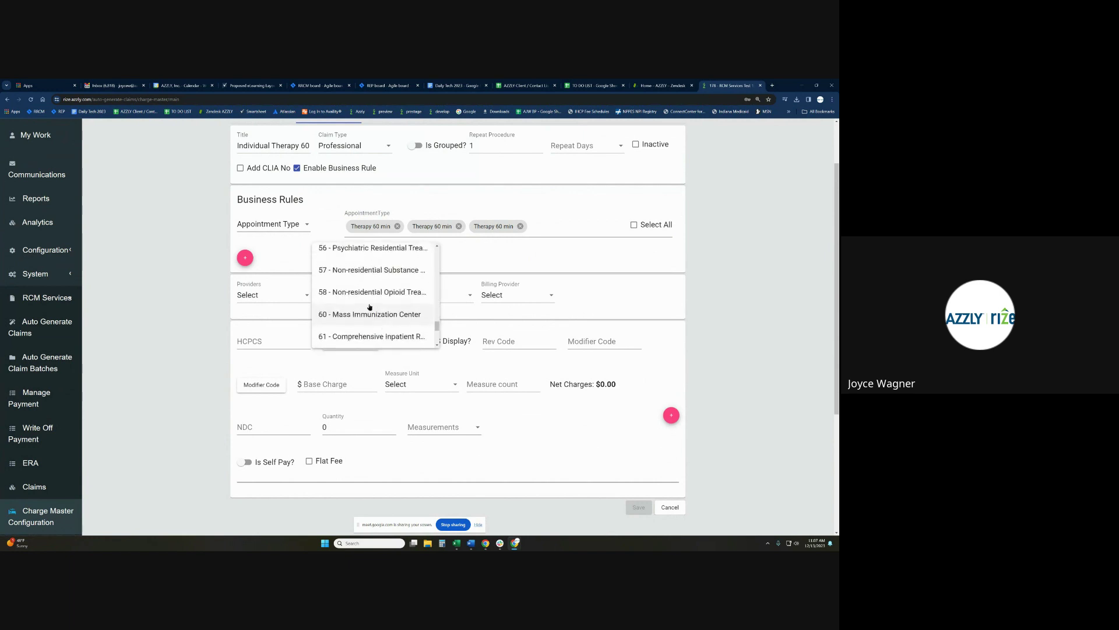
{"action": "left_click", "coordinate": [349, 270]}
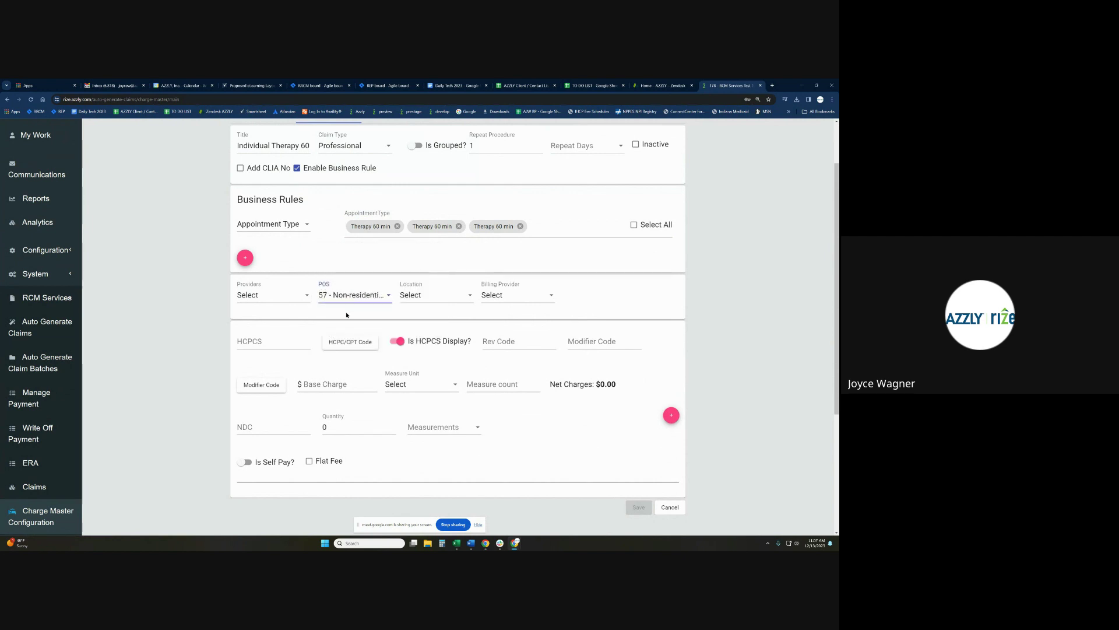
{"action": "left_click", "coordinate": [390, 298]}
{"action": "scroll", "coordinate": [349, 283], "scroll_direction": "up", "scroll_amount": 5}
{"action": "scroll", "coordinate": [350, 280], "scroll_direction": "up", "scroll_amount": 5}
{"action": "left_click", "coordinate": [344, 262]}
Check the location choices and set the billing provider to PROFESSIONAL
{"action": "left_click", "coordinate": [469, 298]}
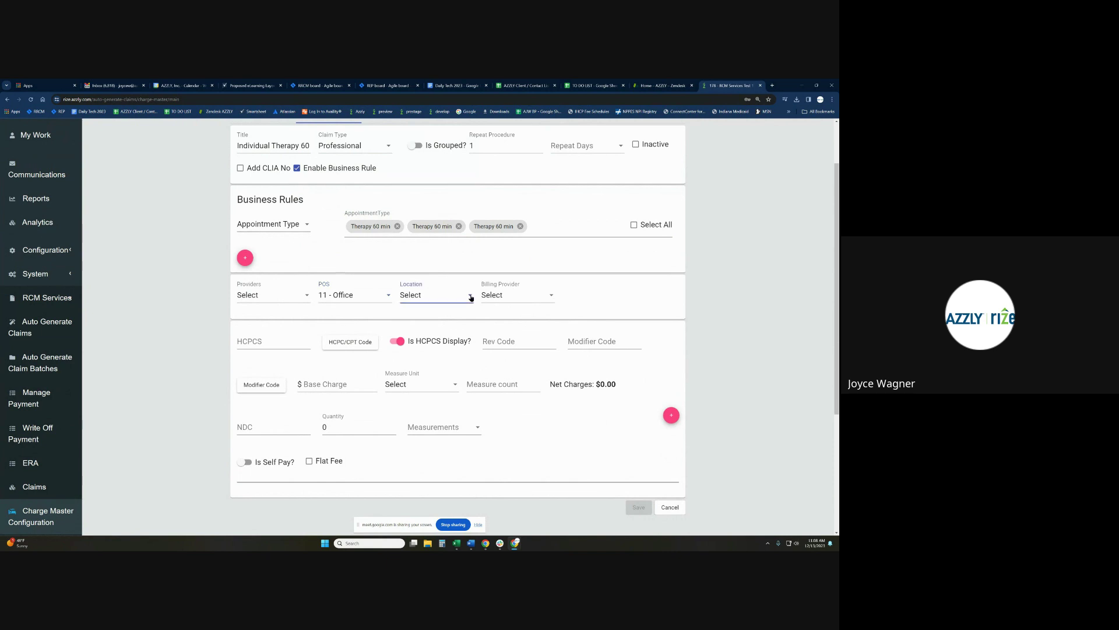
{"action": "left_click", "coordinate": [470, 296]}
{"action": "left_click", "coordinate": [553, 298]}
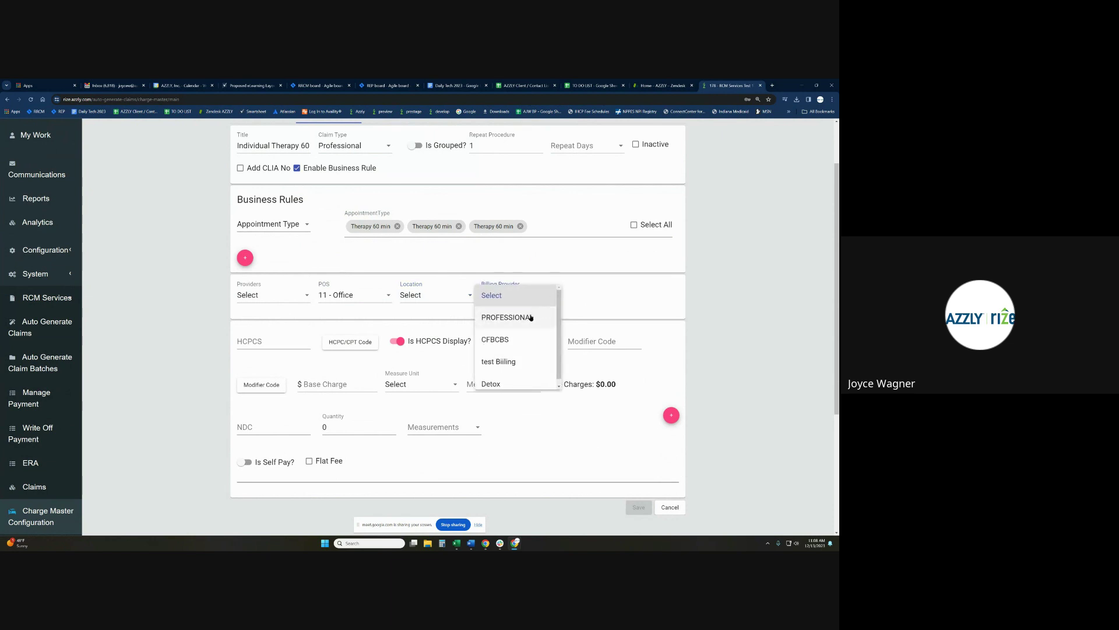
{"action": "left_click", "coordinate": [531, 317]}
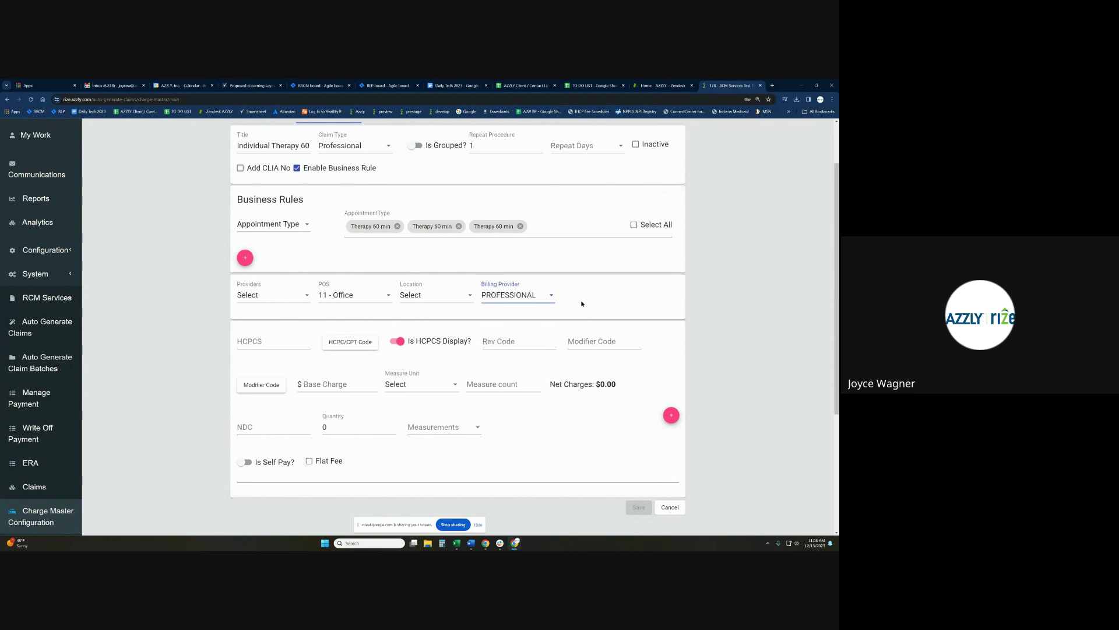
Enter 90837 as the HCPCS code for the charge entry and pick the matching suggestion
{"action": "scroll", "coordinate": [595, 300], "scroll_direction": "down", "scroll_amount": 1}
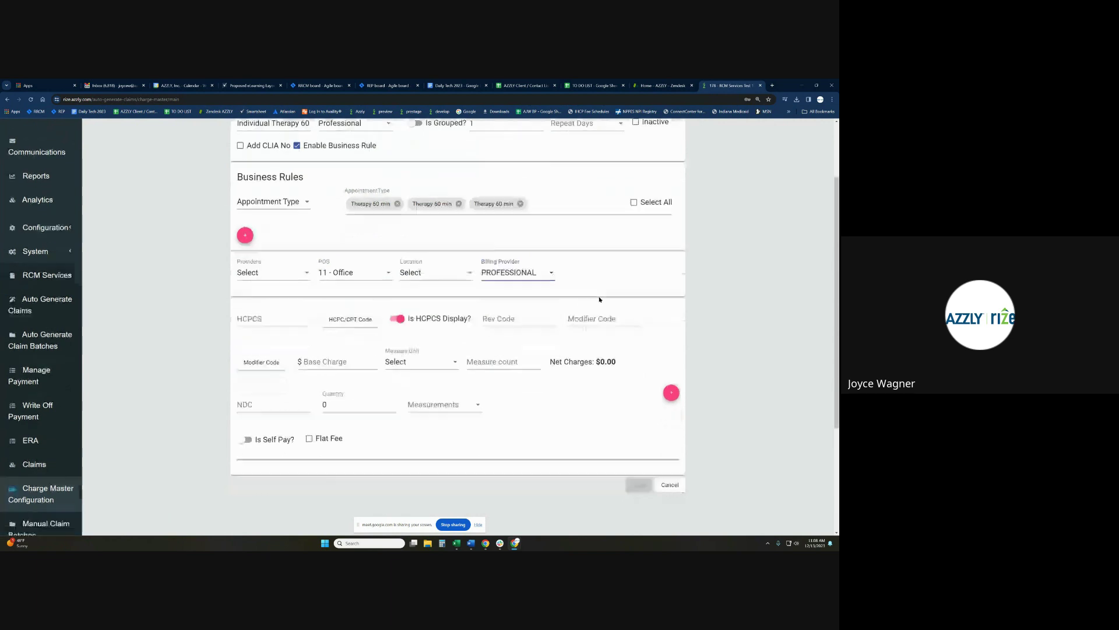
{"action": "left_click", "coordinate": [253, 278]}
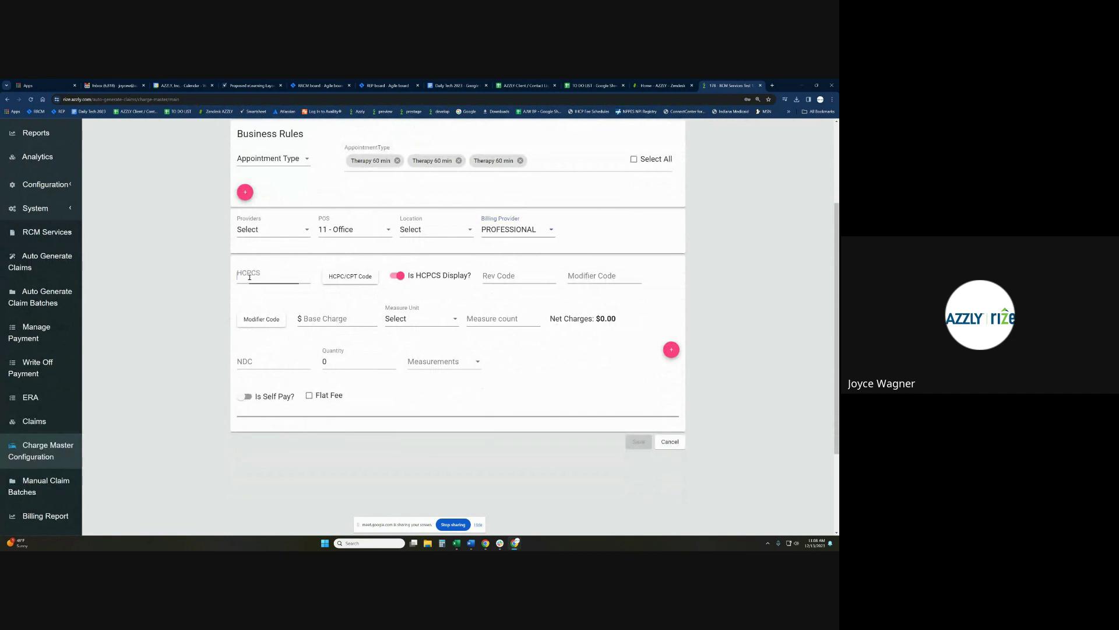
{"action": "type", "text": "90837"}
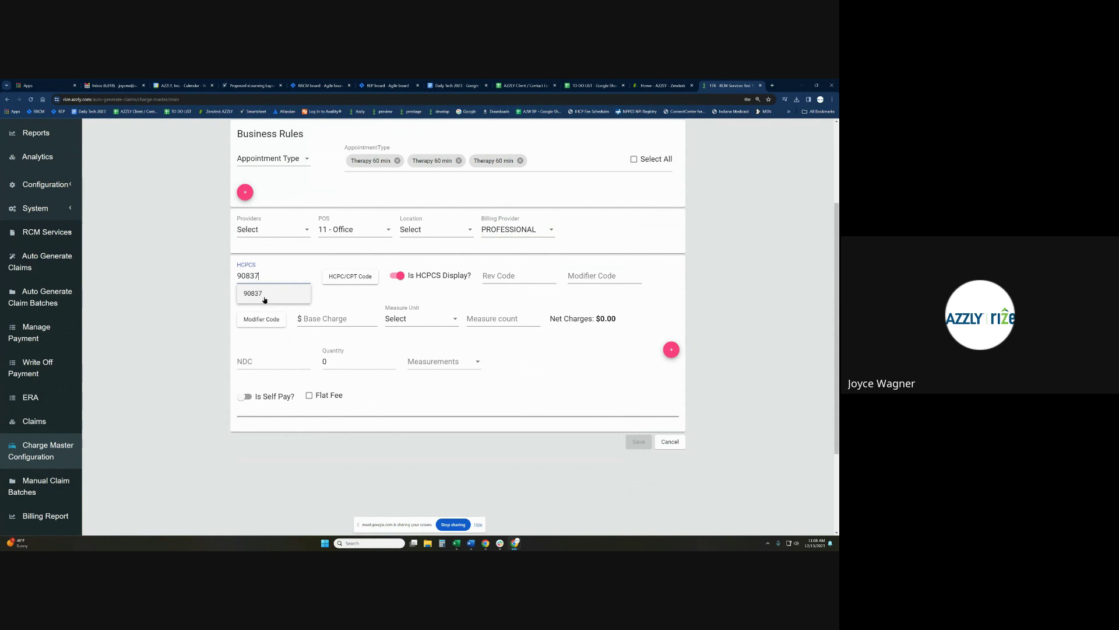
{"action": "left_click", "coordinate": [264, 300]}
Set the base charge to $200.00, with Unit as the measure unit and a measure count of 1
{"action": "left_click", "coordinate": [313, 318]}
{"action": "type", "text": "200.00"}
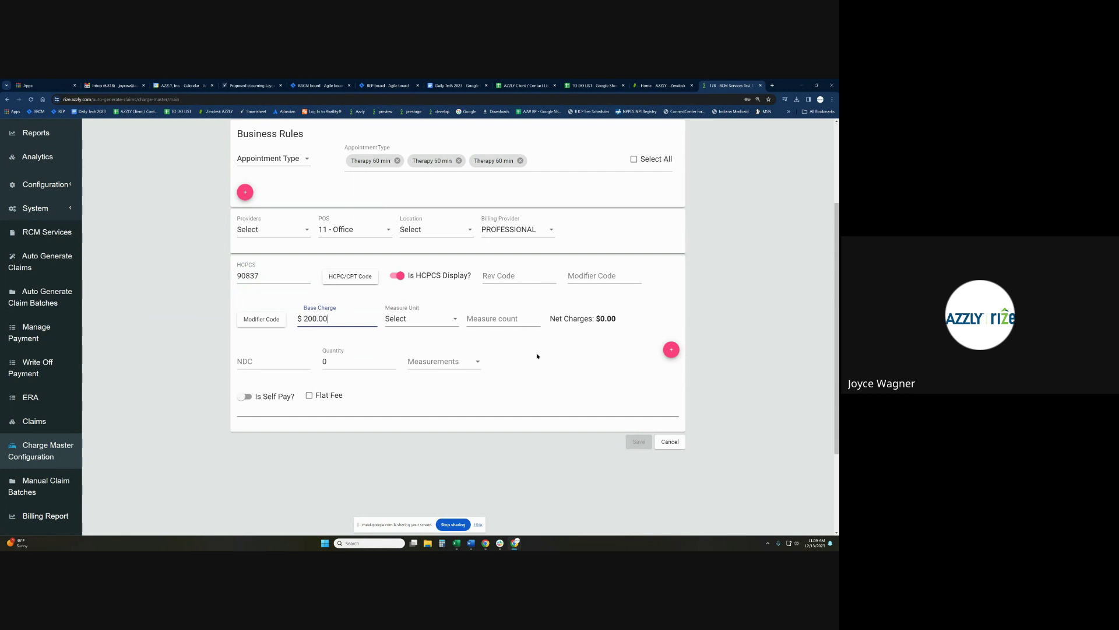
{"action": "left_click", "coordinate": [419, 318]}
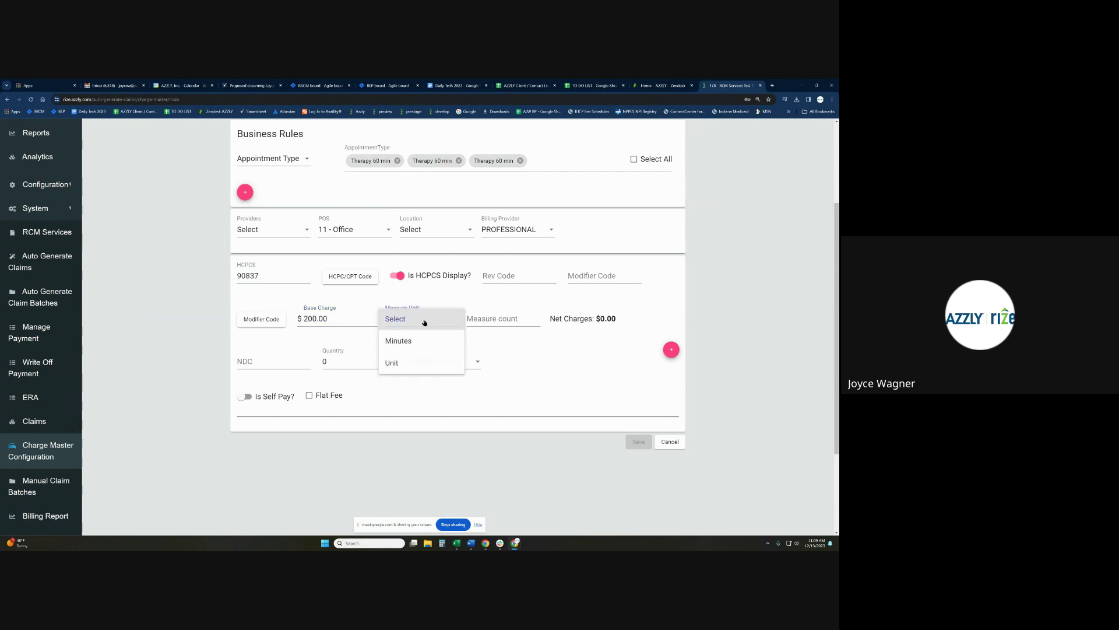
{"action": "left_click", "coordinate": [399, 365]}
{"action": "left_click", "coordinate": [491, 319]}
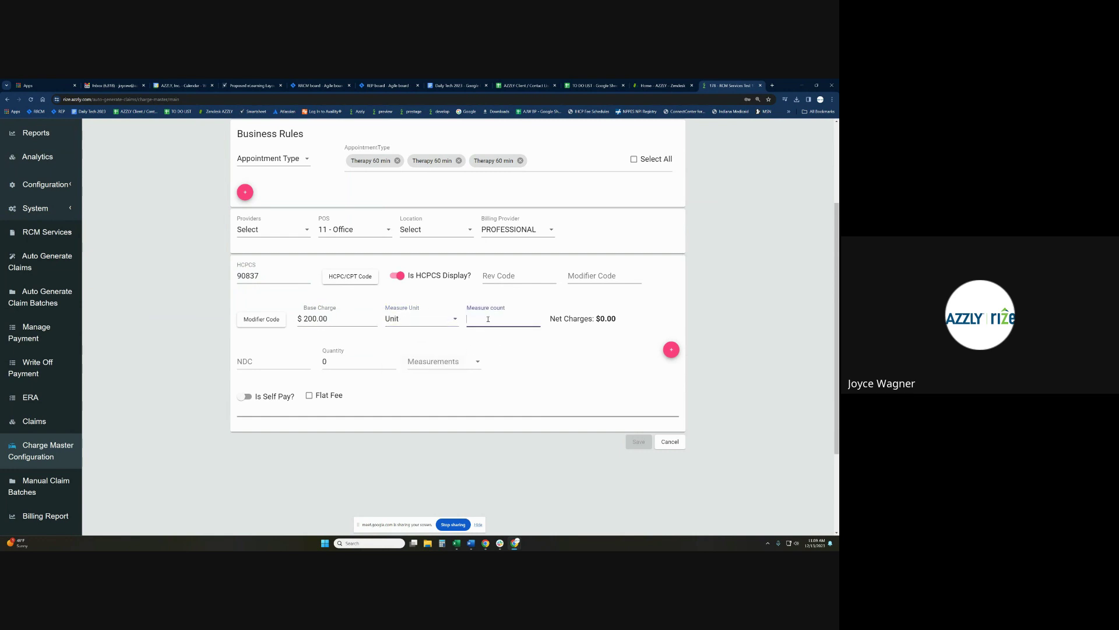
{"action": "type", "text": "1"}
{"action": "left_click", "coordinate": [516, 364]}
Review the completed charge master entry for Individual Therapy 60 and save it
{"action": "scroll", "coordinate": [505, 342], "scroll_direction": "down", "scroll_amount": 1}
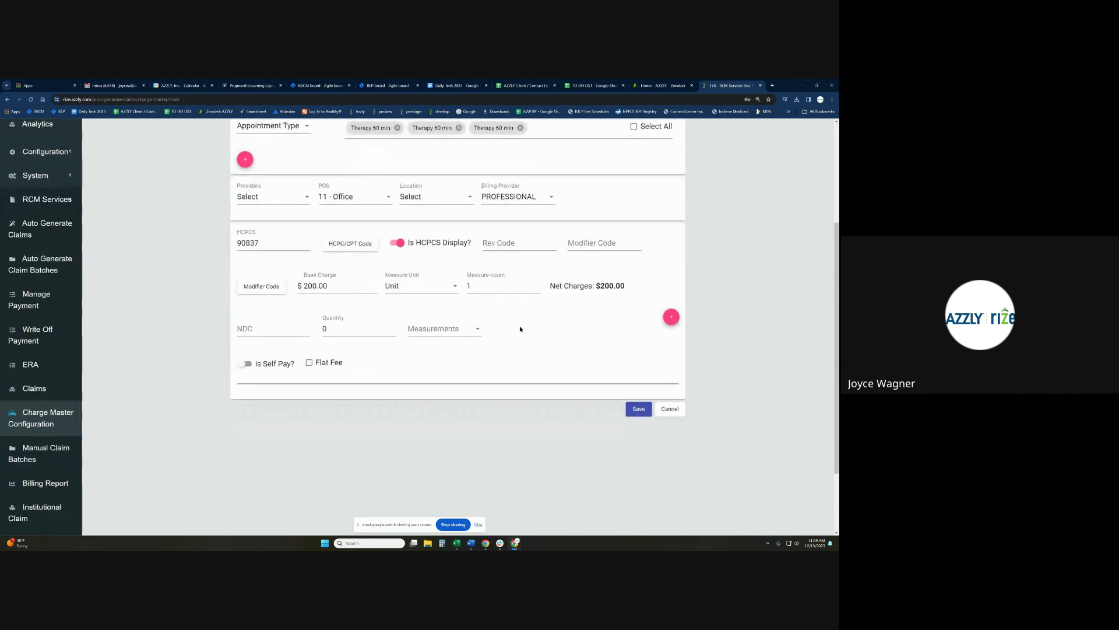
{"action": "scroll", "coordinate": [526, 328], "scroll_direction": "down", "scroll_amount": 1}
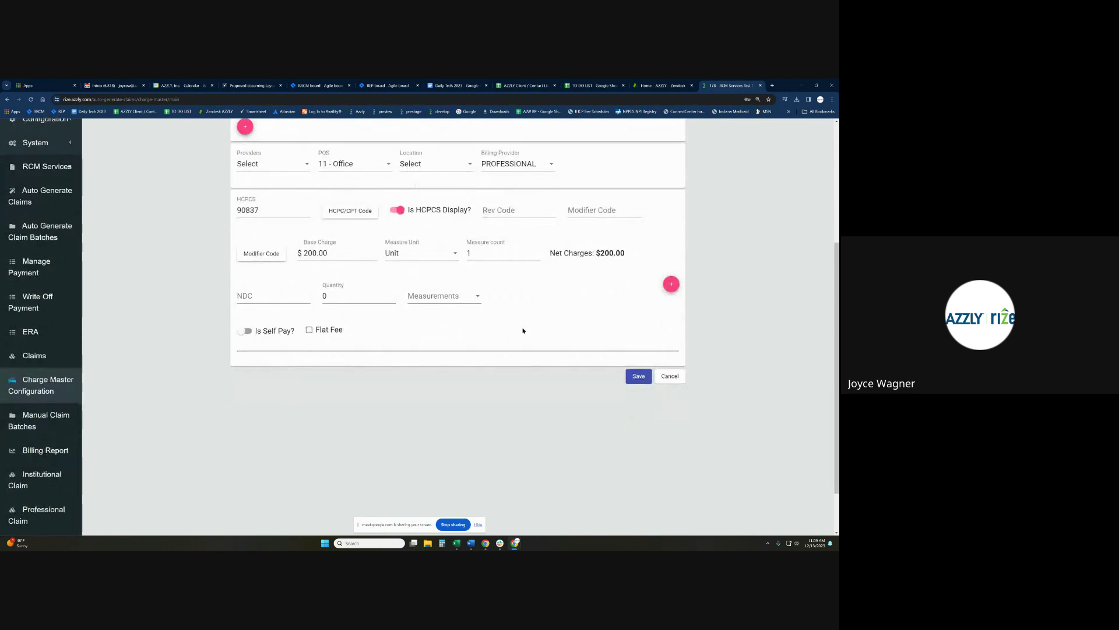
{"action": "scroll", "coordinate": [529, 332], "scroll_direction": "up", "scroll_amount": 3}
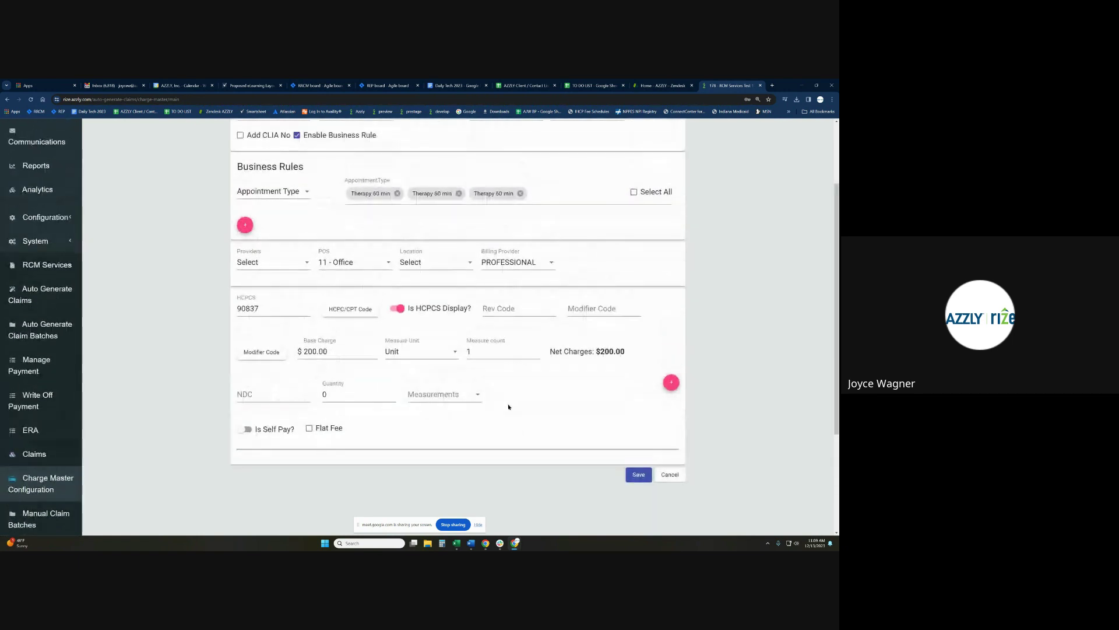
{"action": "left_click", "coordinate": [640, 475]}
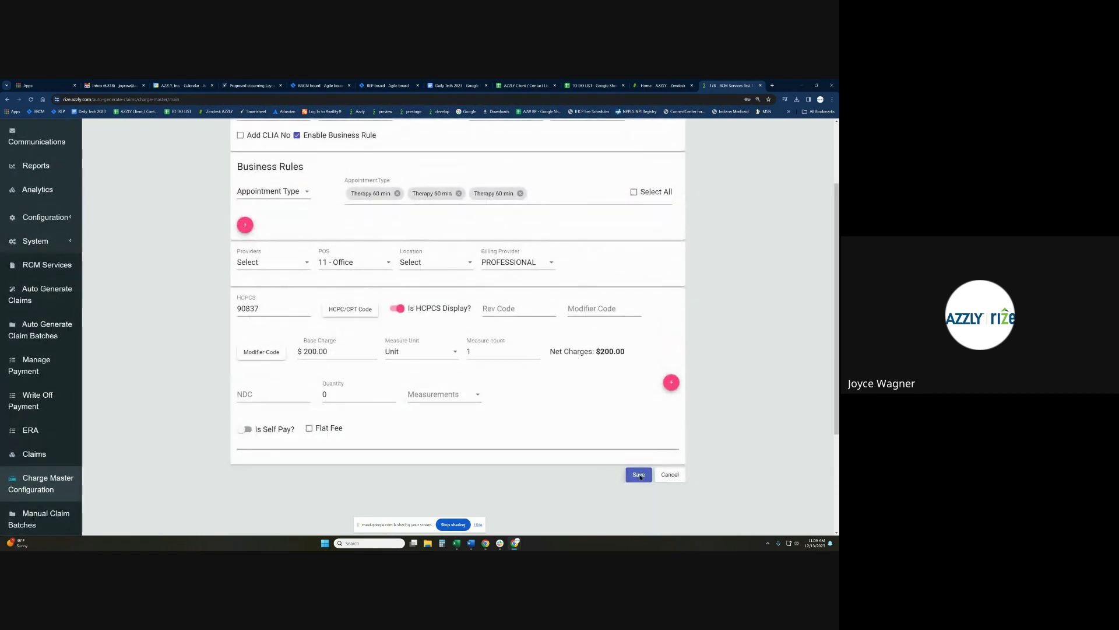